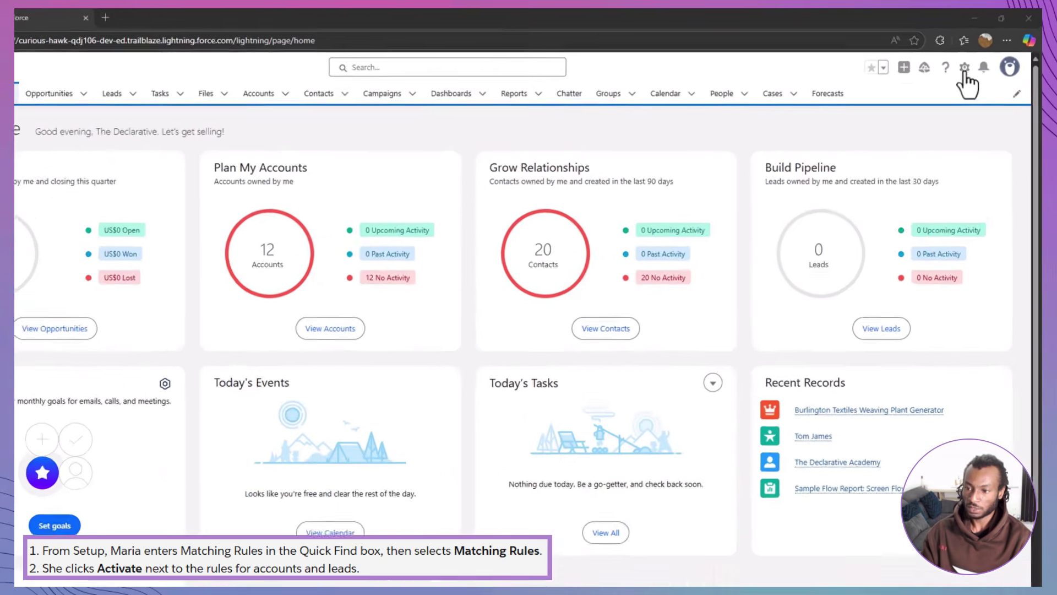
# Open Setup and find the Matching Rules page by searching for "Matching"
pyautogui.click(972, 61)
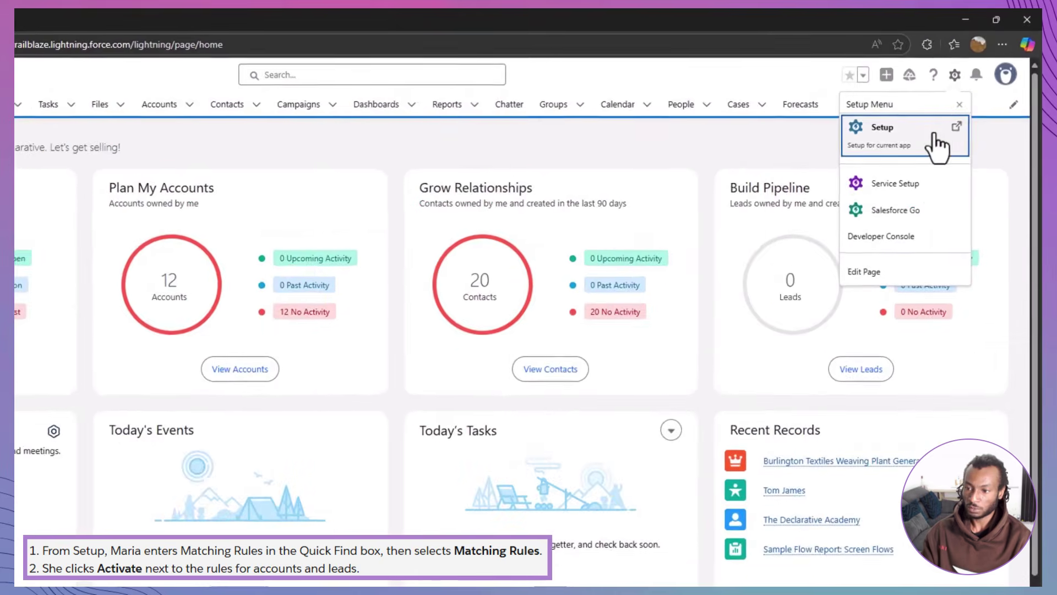
pyautogui.click(936, 118)
pyautogui.click(142, 139)
pyautogui.write('Matching')
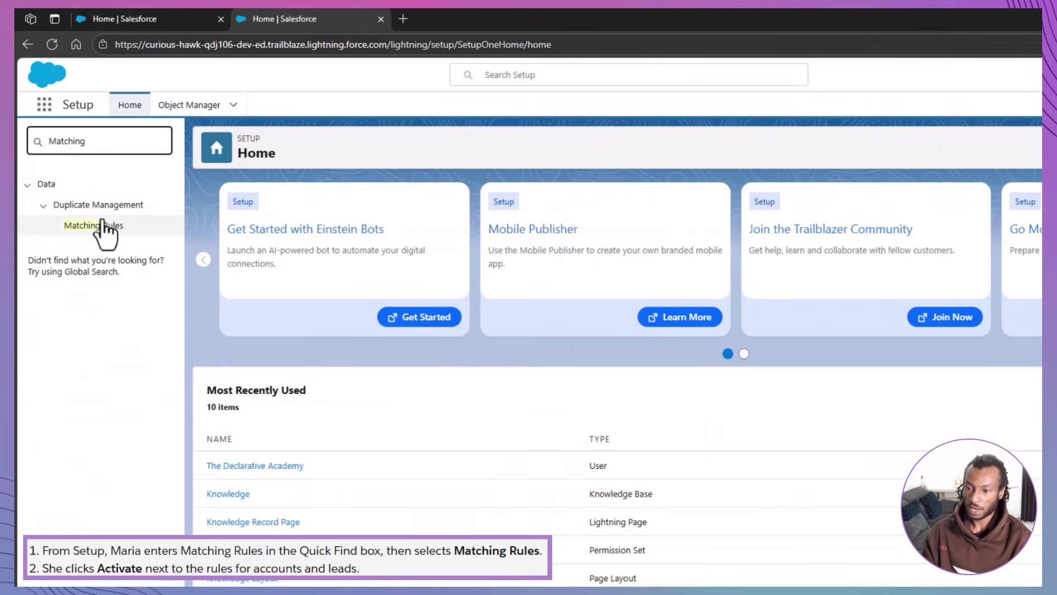
pyautogui.click(101, 224)
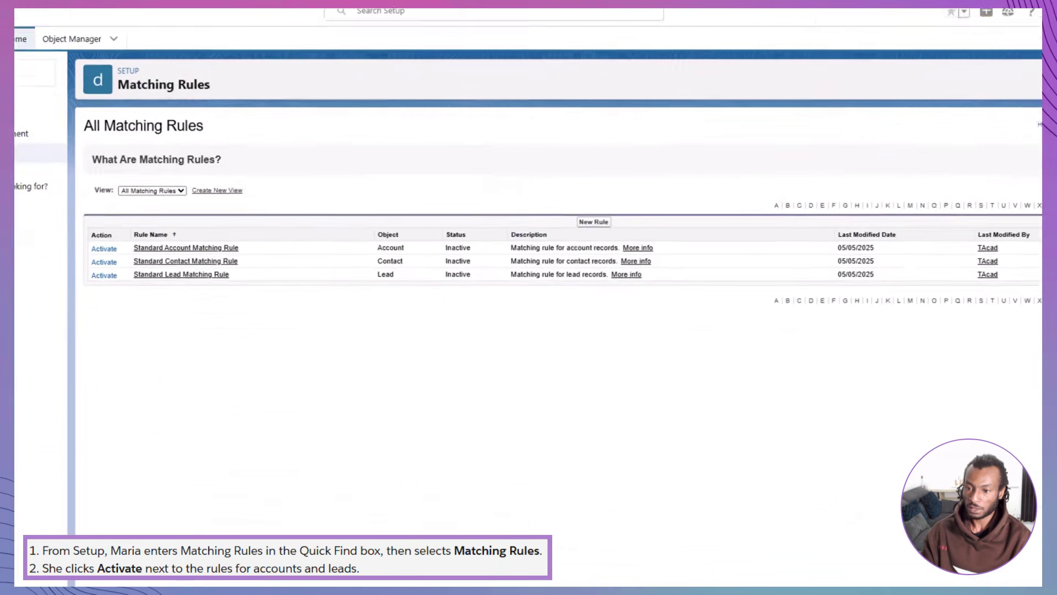
# Activate the Standard Account, Standard Contact and Standard Lead matching rules, acknowledging each activation message
pyautogui.click(105, 249)
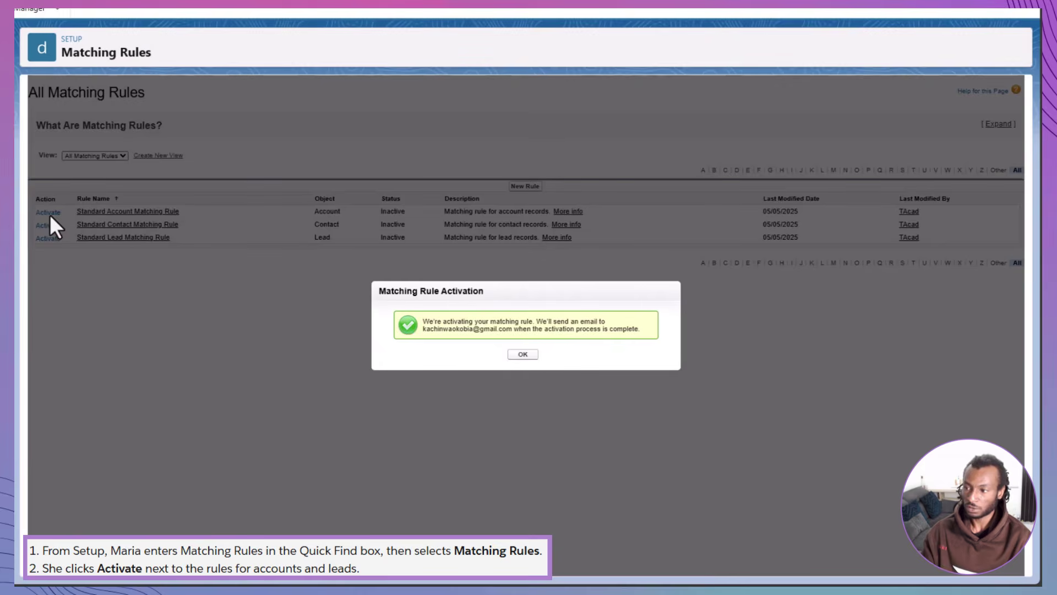
pyautogui.click(523, 354)
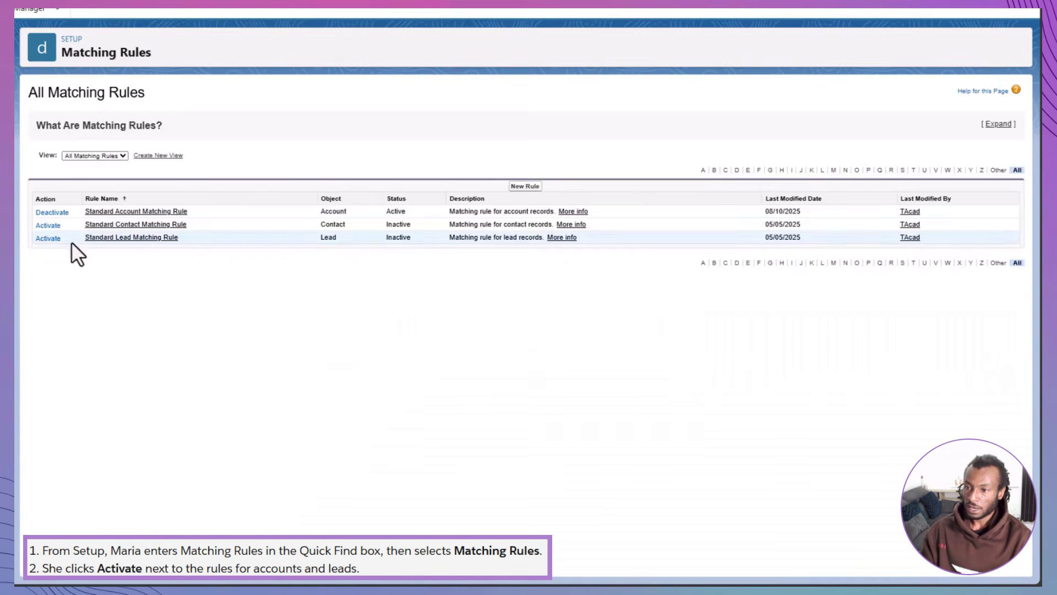
pyautogui.click(49, 226)
pyautogui.click(526, 355)
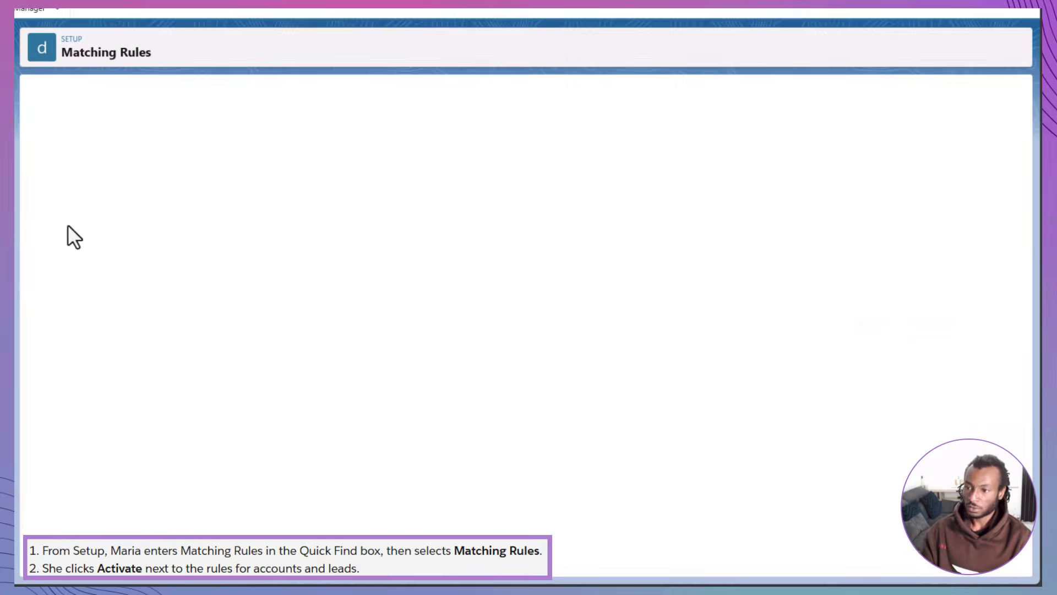
pyautogui.click(48, 238)
pyautogui.click(524, 355)
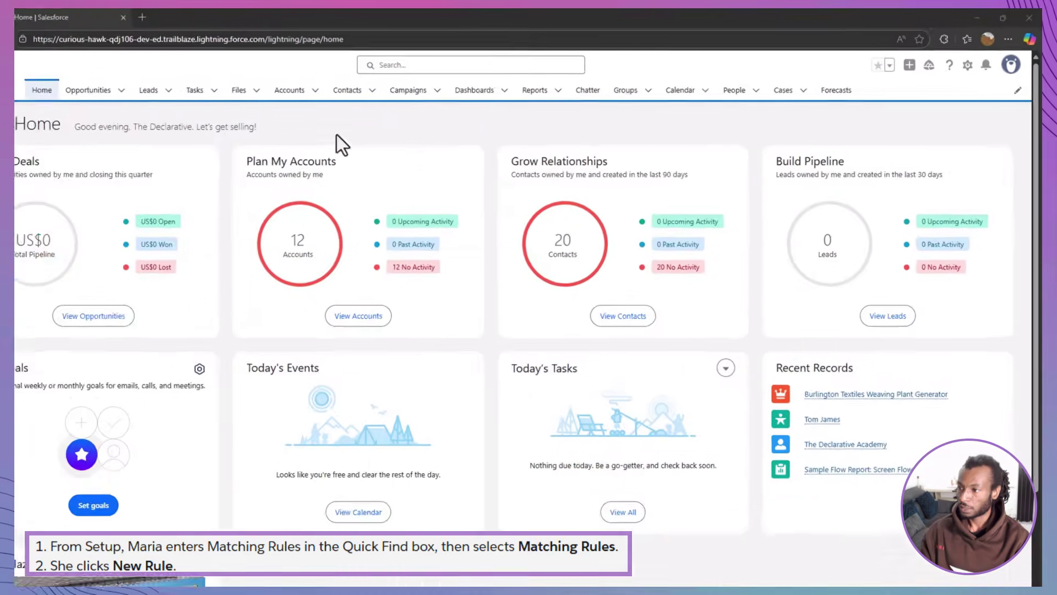
# From the home page, open Matching Rules in Setup and start a new matching rule for the Contact object
pyautogui.click(963, 90)
pyautogui.click(885, 127)
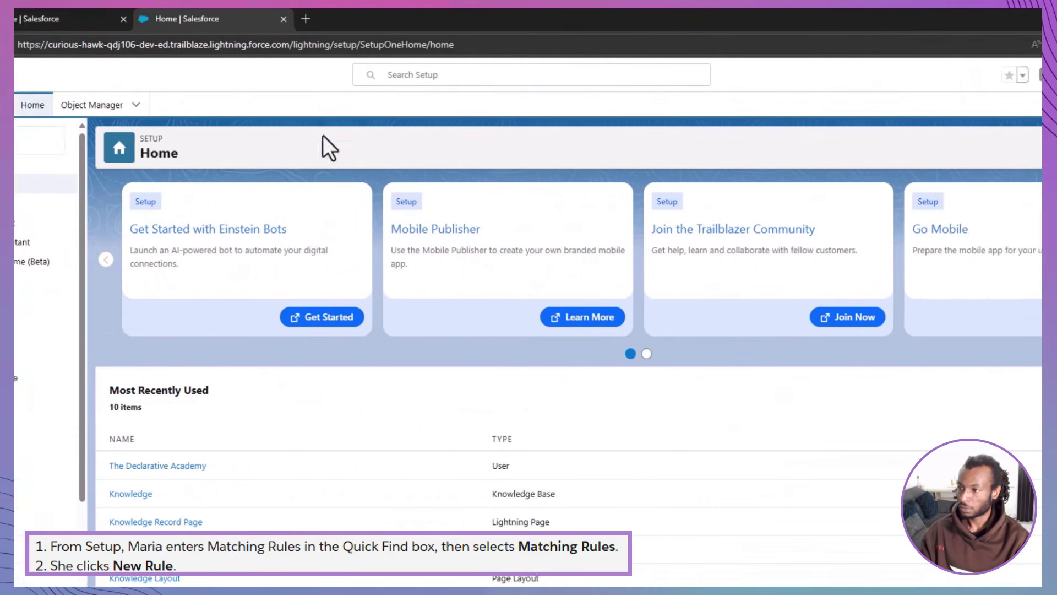
pyautogui.write('Matching')
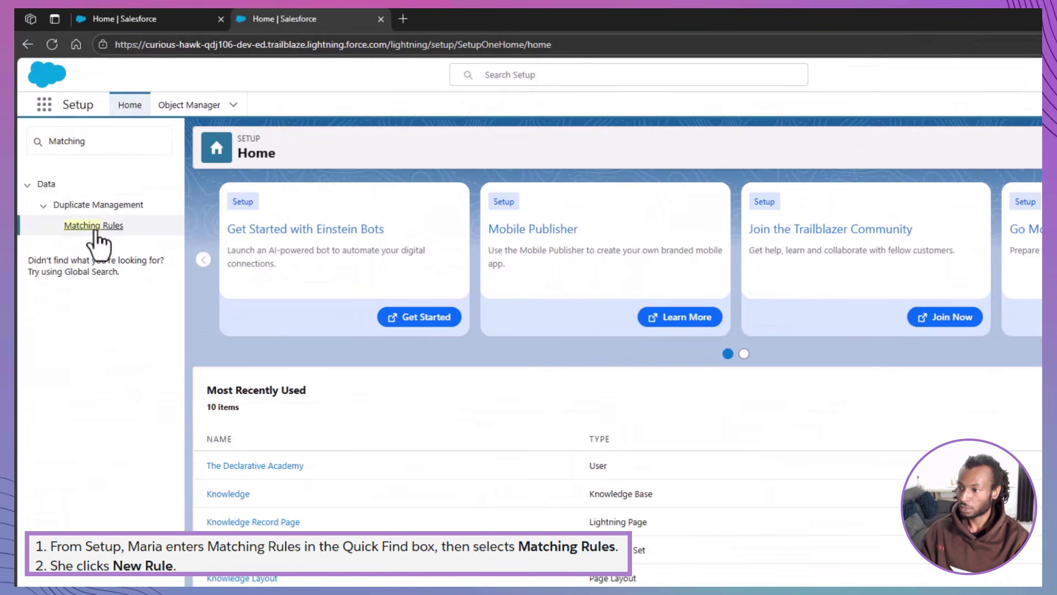
pyautogui.click(90, 228)
pyautogui.click(524, 186)
pyautogui.click(242, 199)
pyautogui.click(236, 246)
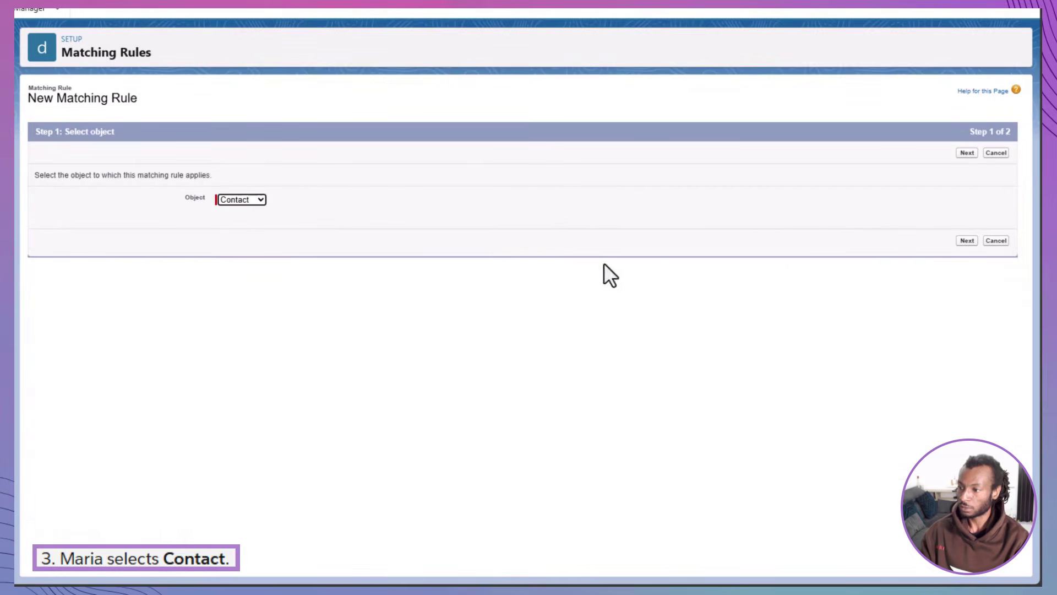
pyautogui.click(967, 241)
# Name the rule "Custom Contact Matching - Fuzzy Mailing Street" and describe it as "Custom matching rule for mailing streets"
pyautogui.click(303, 213)
pyautogui.write('Custo')
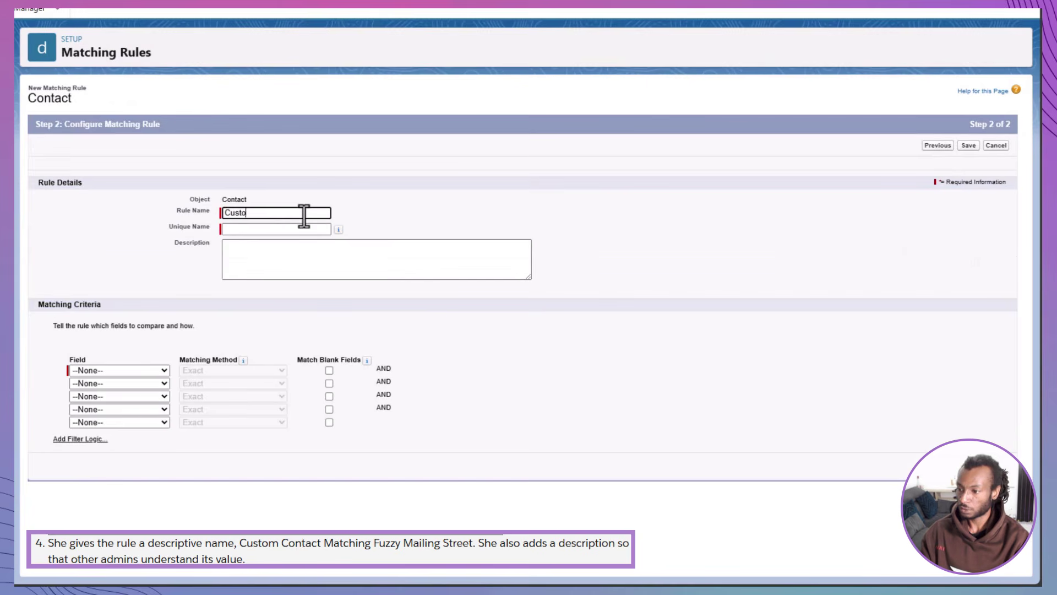
pyautogui.write('m Contact Matching - Fuzzy Mailing Street')
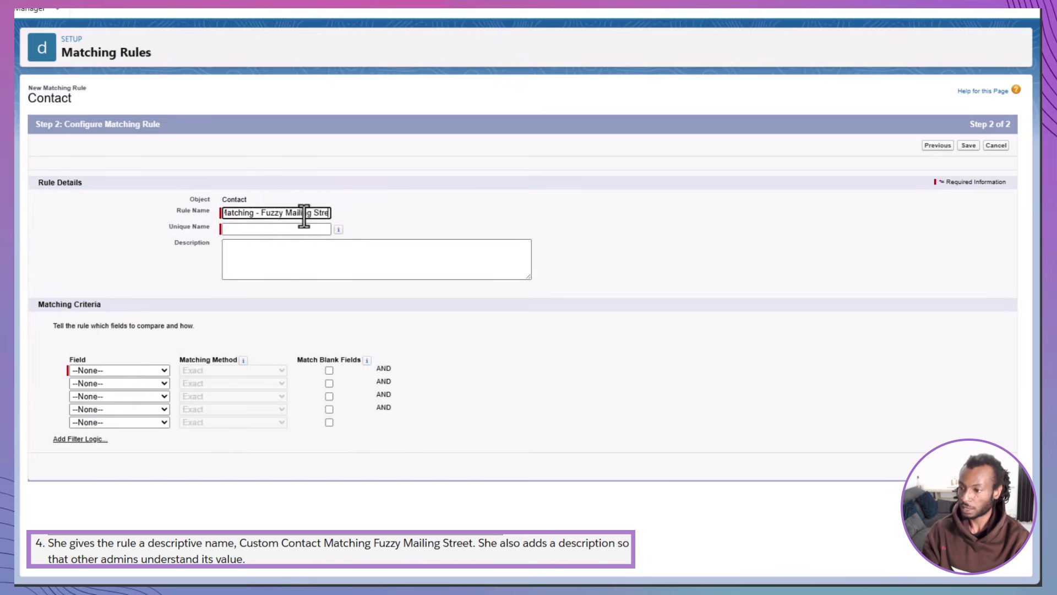
pyautogui.click(313, 259)
pyautogui.write('Custom matching rul')
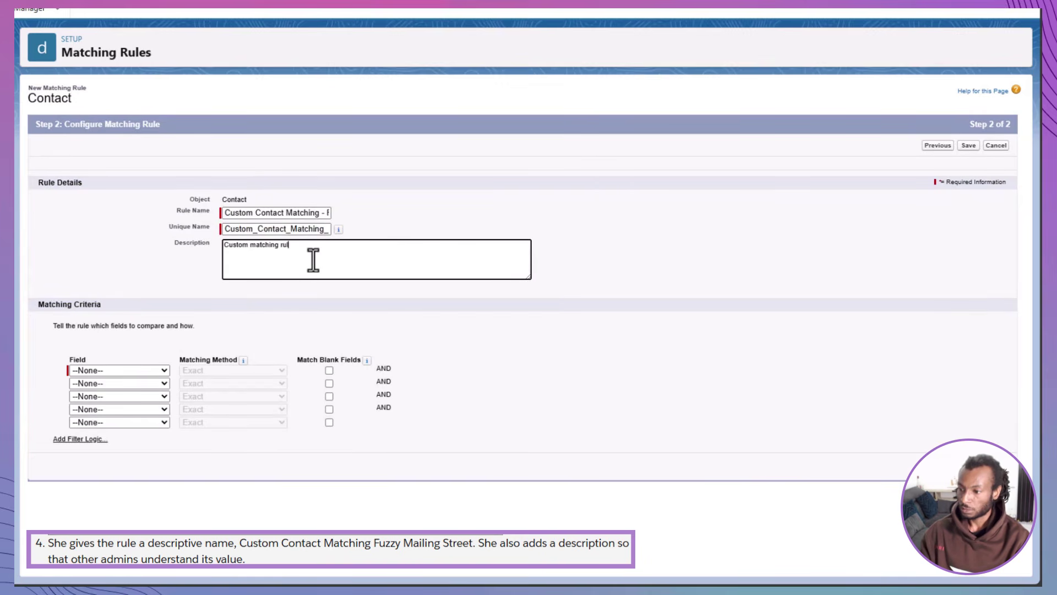
pyautogui.write('e for mailing streets')
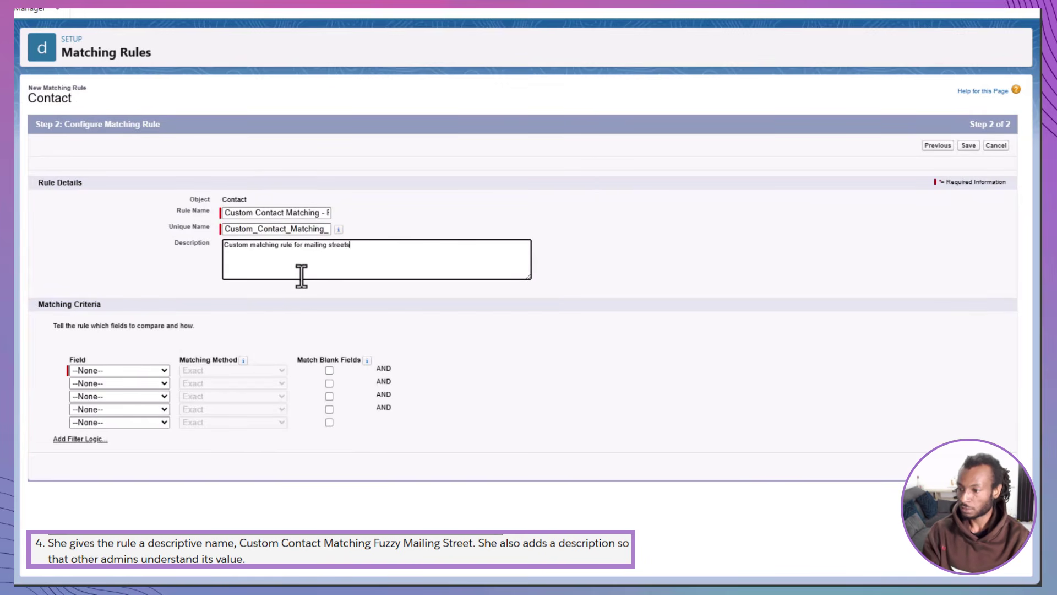
# Set the matching criteria to Email Exact, Mailing Street Fuzzy: Street and Mailing State Exact, and save the rule
pyautogui.click(154, 370)
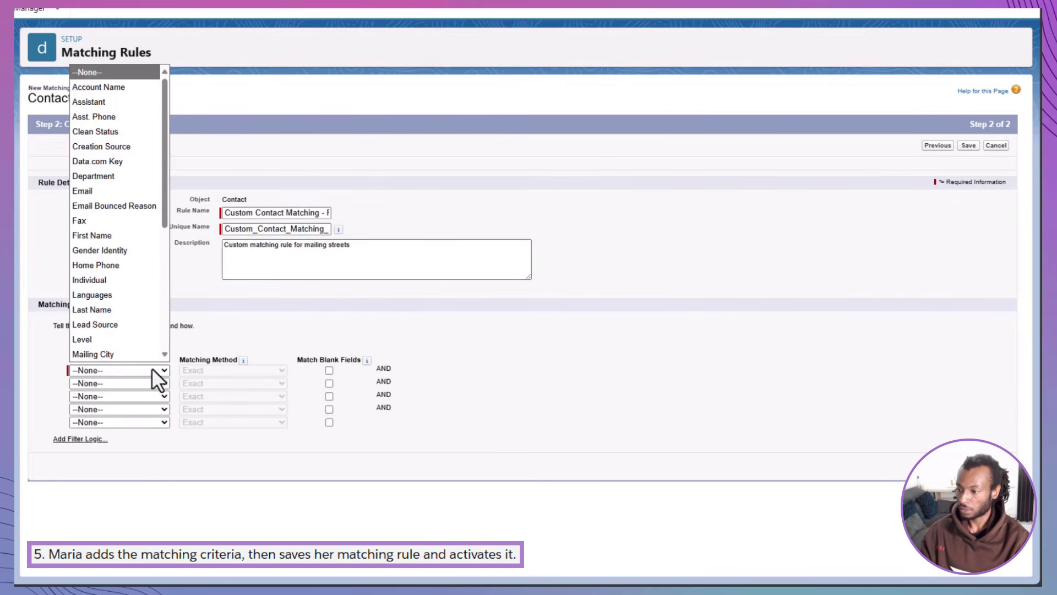
pyautogui.click(154, 191)
pyautogui.click(134, 383)
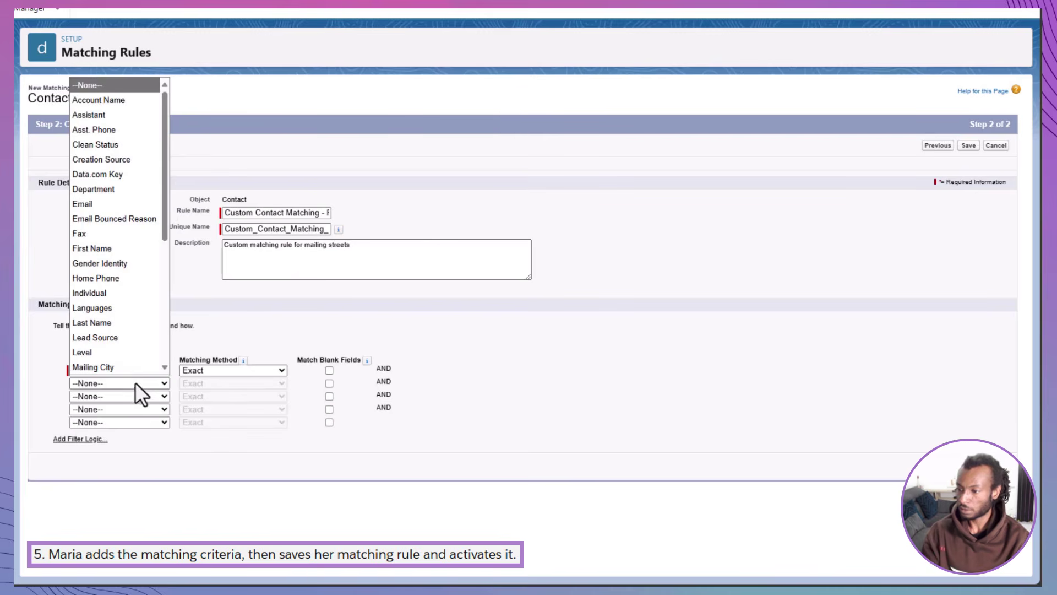
pyautogui.scroll(-2, 131, 358)
pyautogui.click(131, 345)
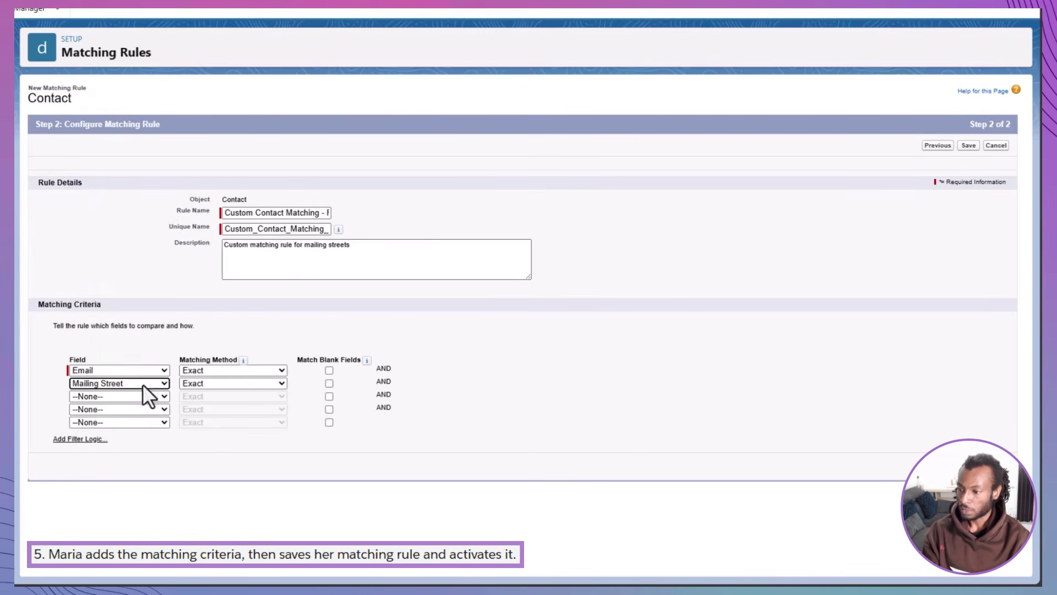
pyautogui.click(213, 371)
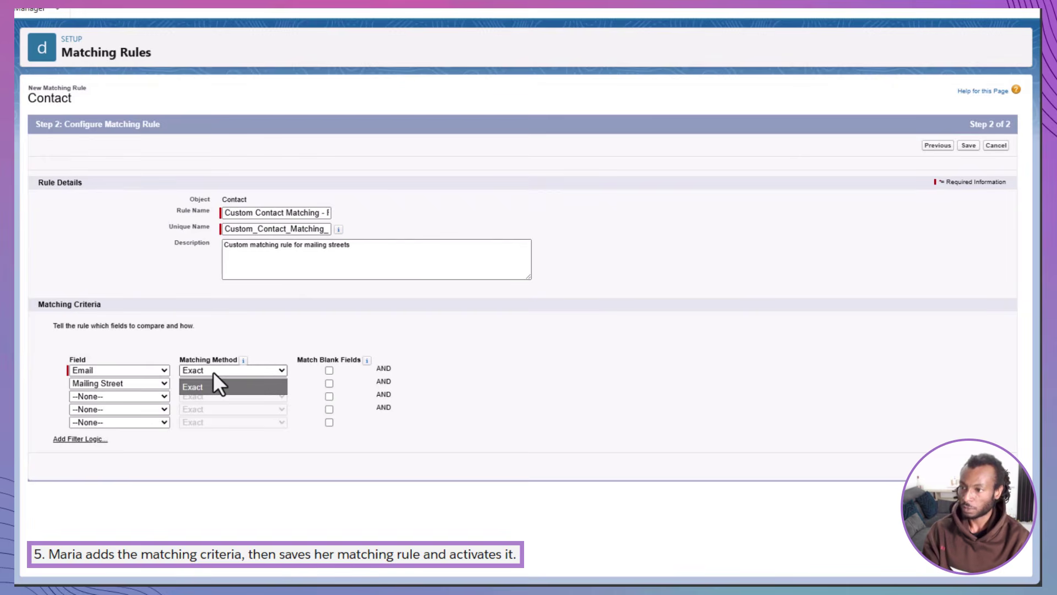
pyautogui.click(213, 372)
pyautogui.click(213, 384)
pyautogui.click(218, 414)
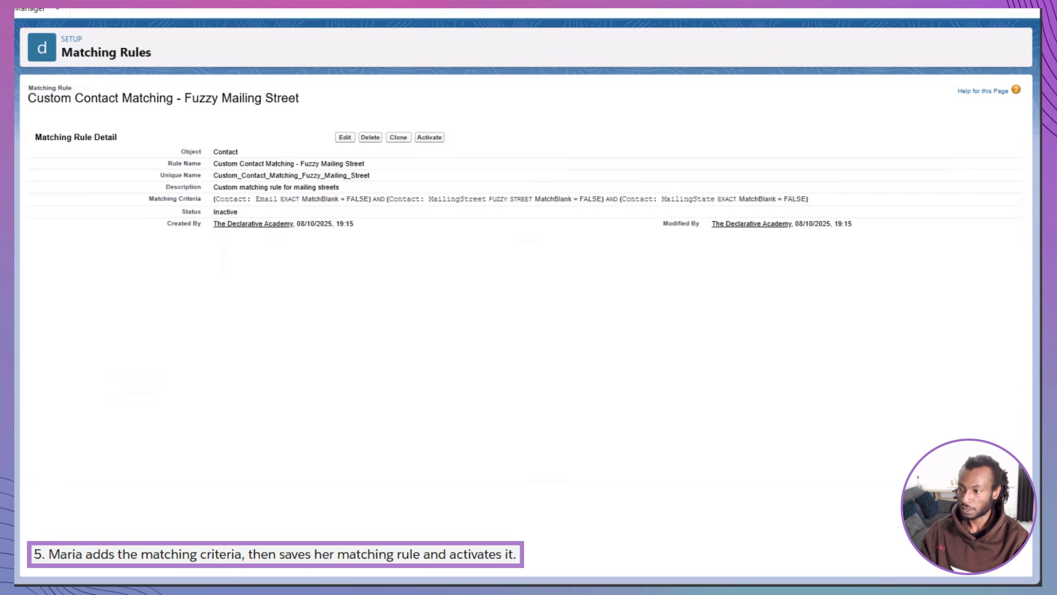
# Activate the Custom Contact Matching - Fuzzy Mailing Street rule and acknowledge the activation message
pyautogui.click(429, 138)
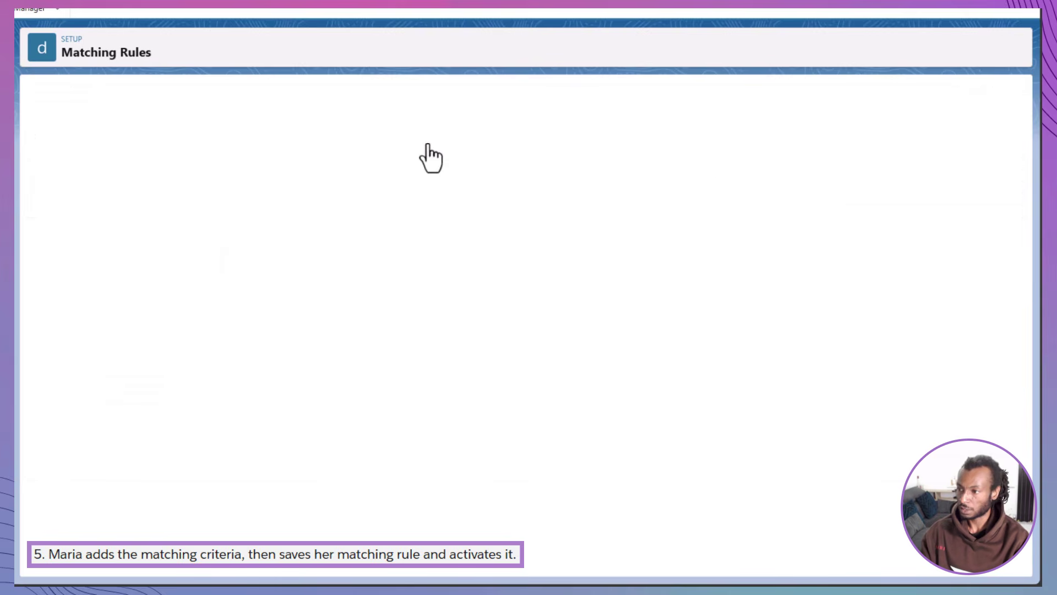
pyautogui.click(519, 357)
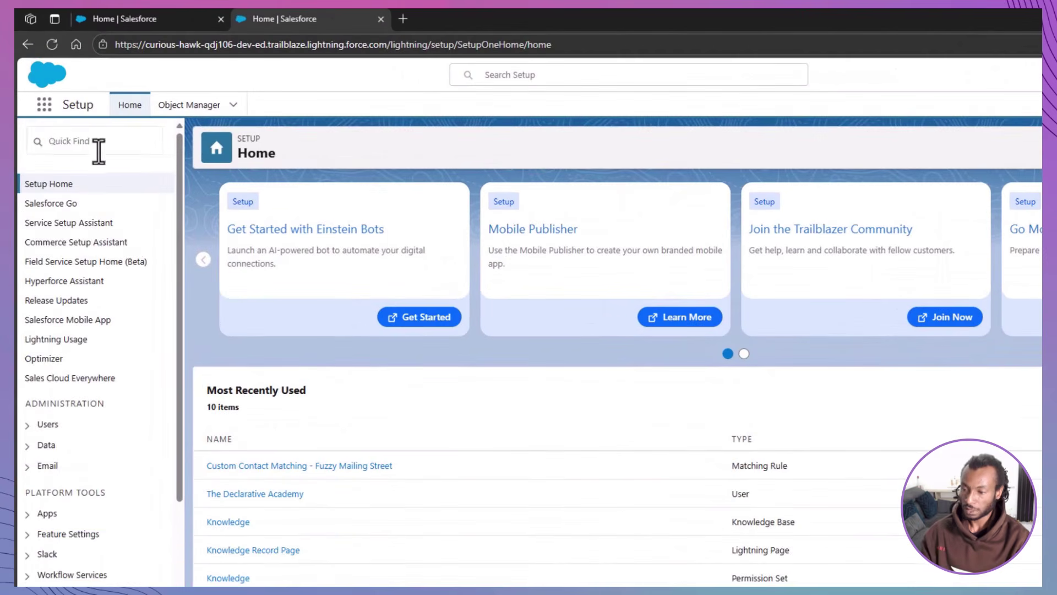
# Find Duplicate Rules in Setup by searching for "Duplicate" and start a new duplicate rule for Contact
pyautogui.click(103, 143)
pyautogui.write('Duplicate')
pyautogui.click(91, 245)
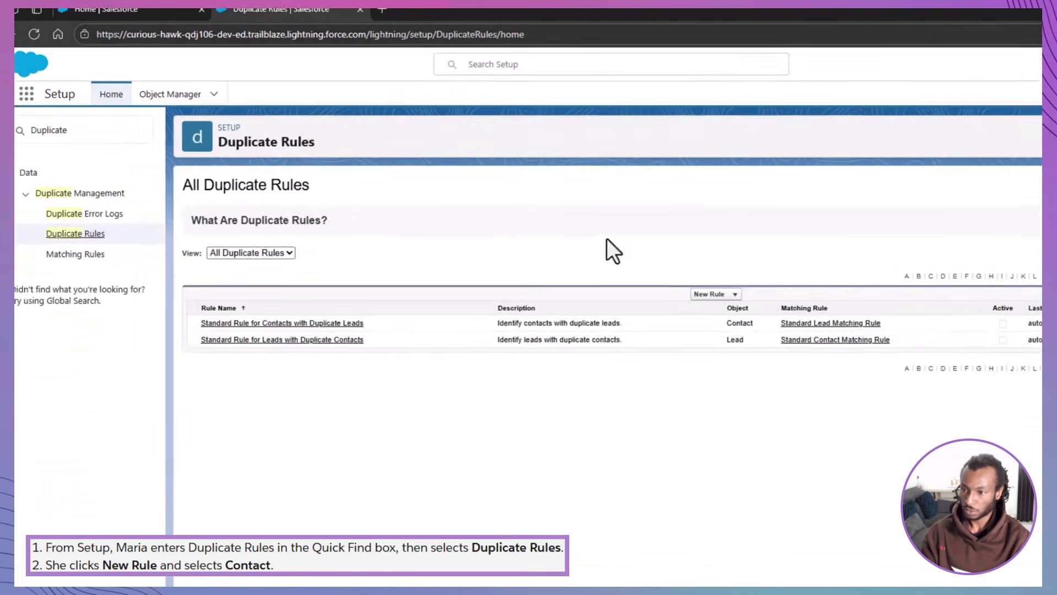
pyautogui.click(520, 194)
pyautogui.click(519, 221)
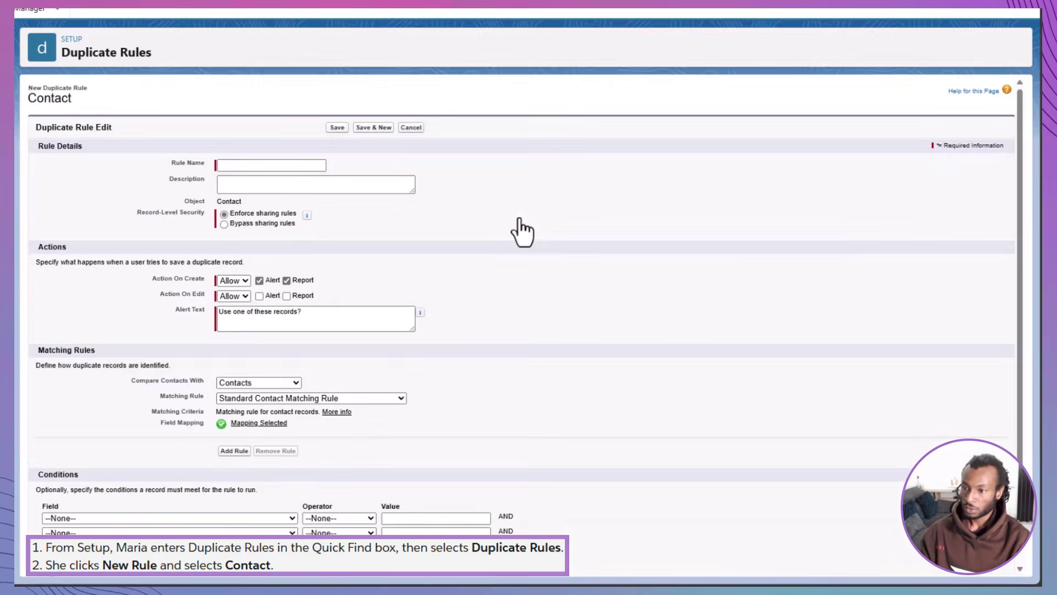
# Name the duplicate rule "Example rule" and set both Action On Create and Action On Edit to Block
pyautogui.write('Example rule')
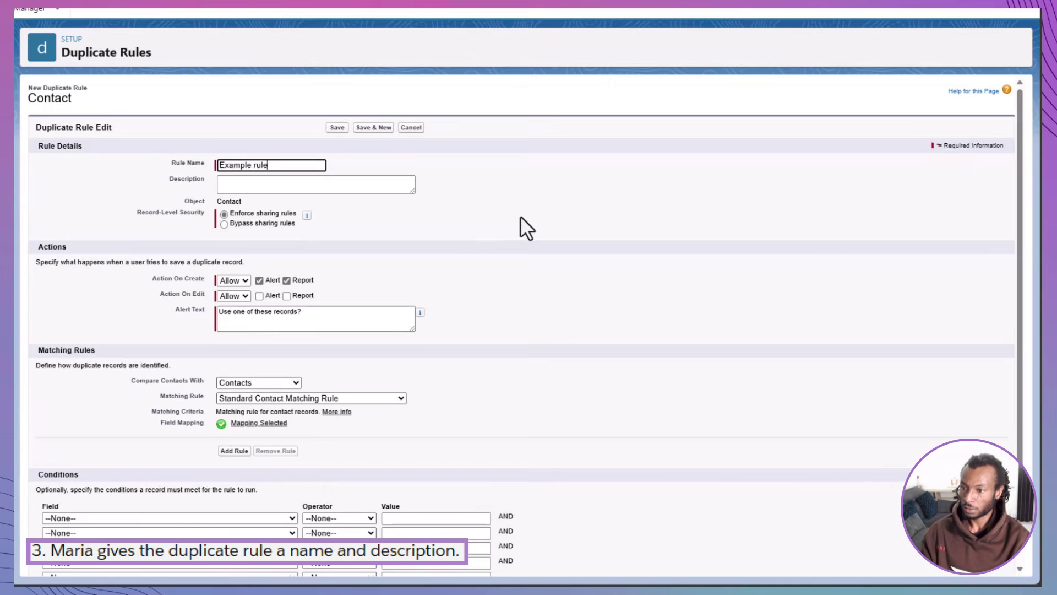
pyautogui.scroll(-1, 495, 273)
pyautogui.scroll(1, 494, 273)
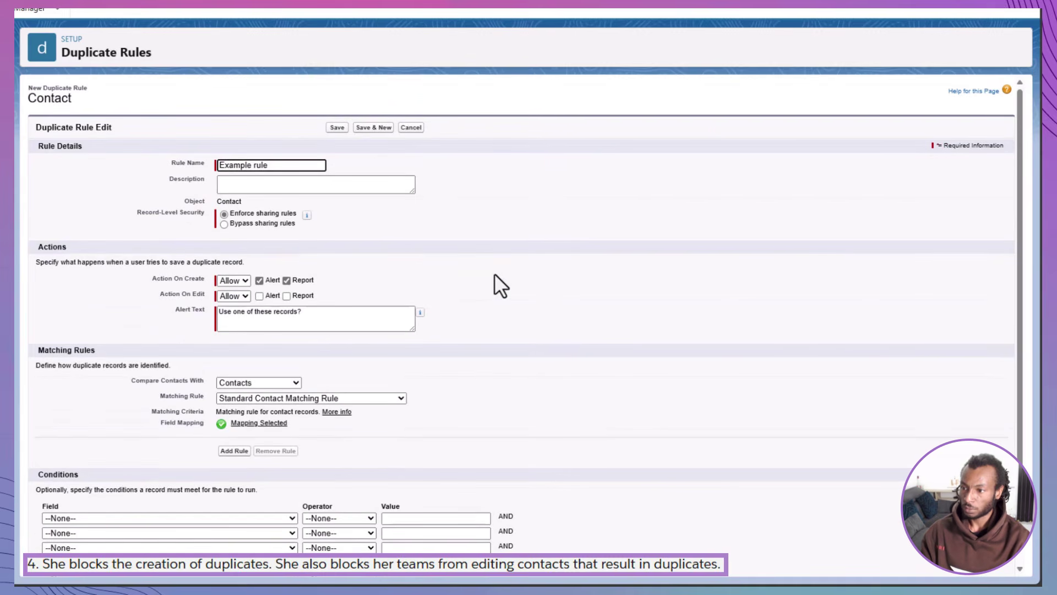
pyautogui.click(236, 281)
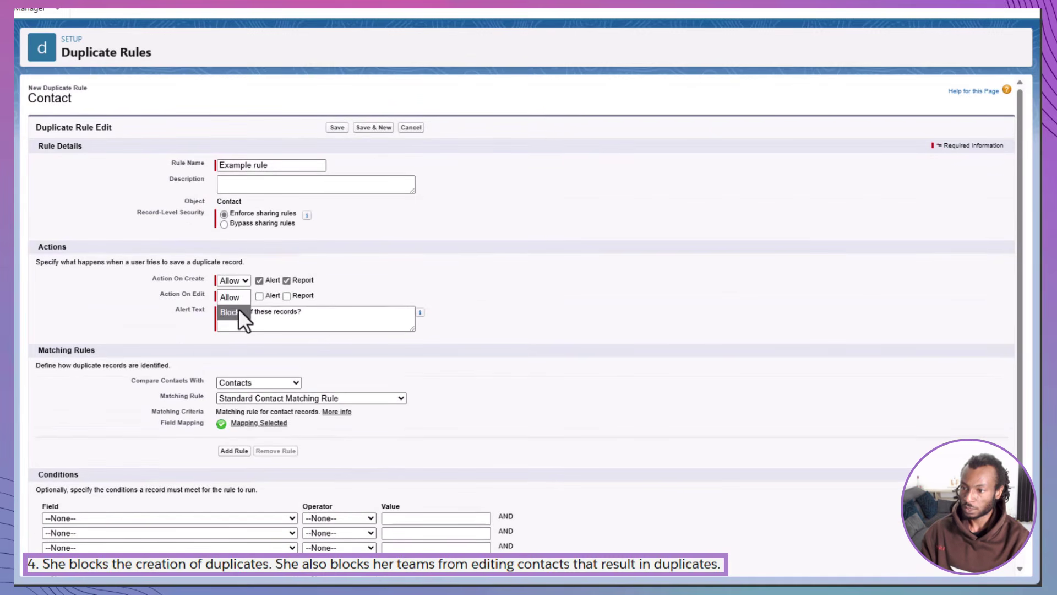
pyautogui.click(239, 308)
pyautogui.click(237, 295)
pyautogui.click(241, 326)
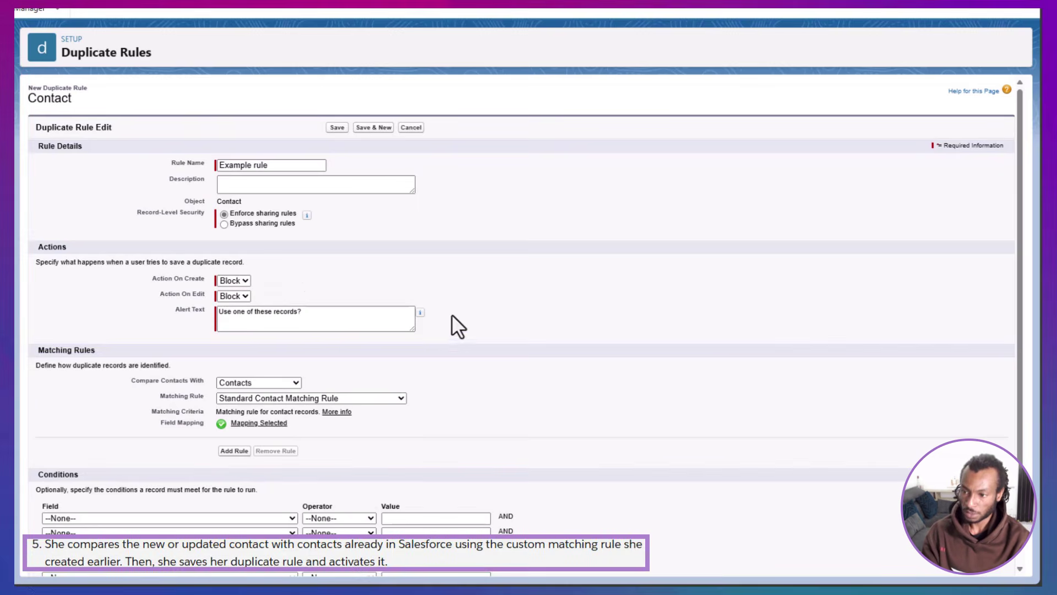
# Use Custom Contact Matching - Fuzzy Mailing Street as the duplicate rule's matching rule, and save and activate the duplicate rule
pyautogui.click(400, 397)
pyautogui.click(396, 433)
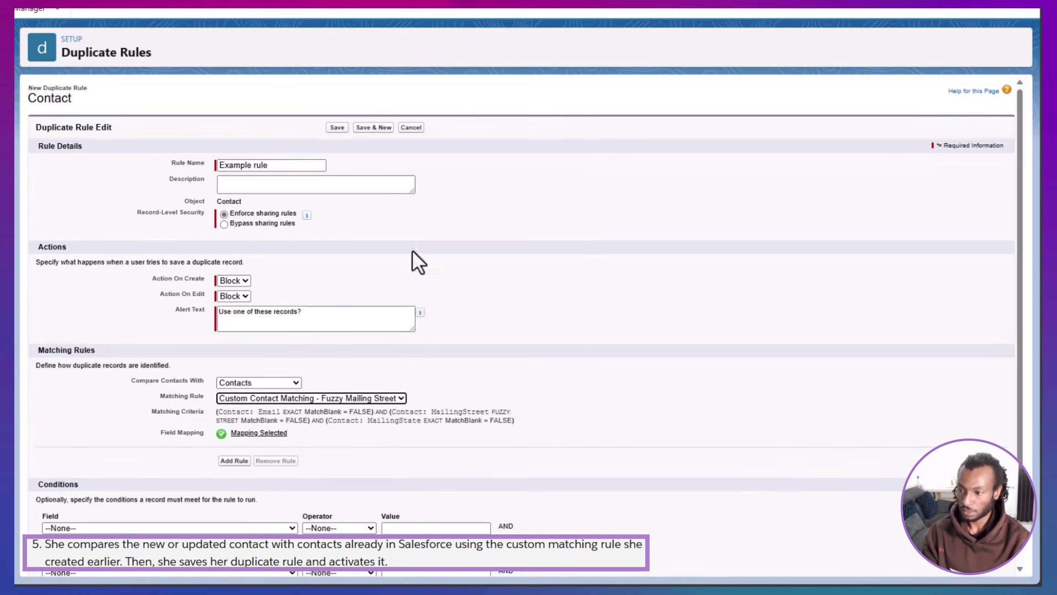
pyautogui.click(336, 129)
pyautogui.click(421, 138)
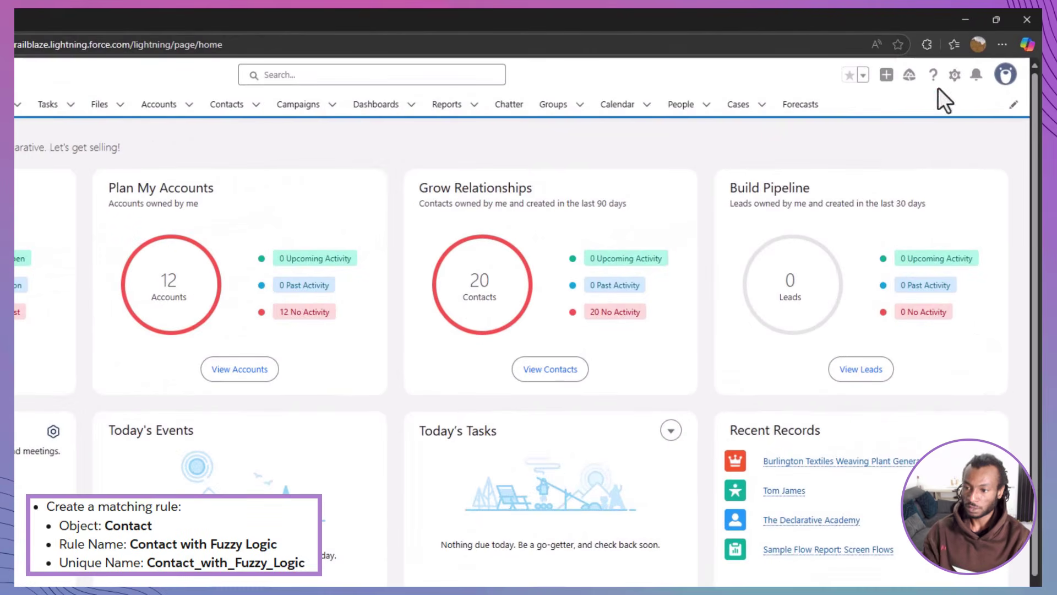
# Open Setup's Matching Rules page from the home page and create another matching rule with Contact as its object
pyautogui.click(955, 64)
pyautogui.click(936, 146)
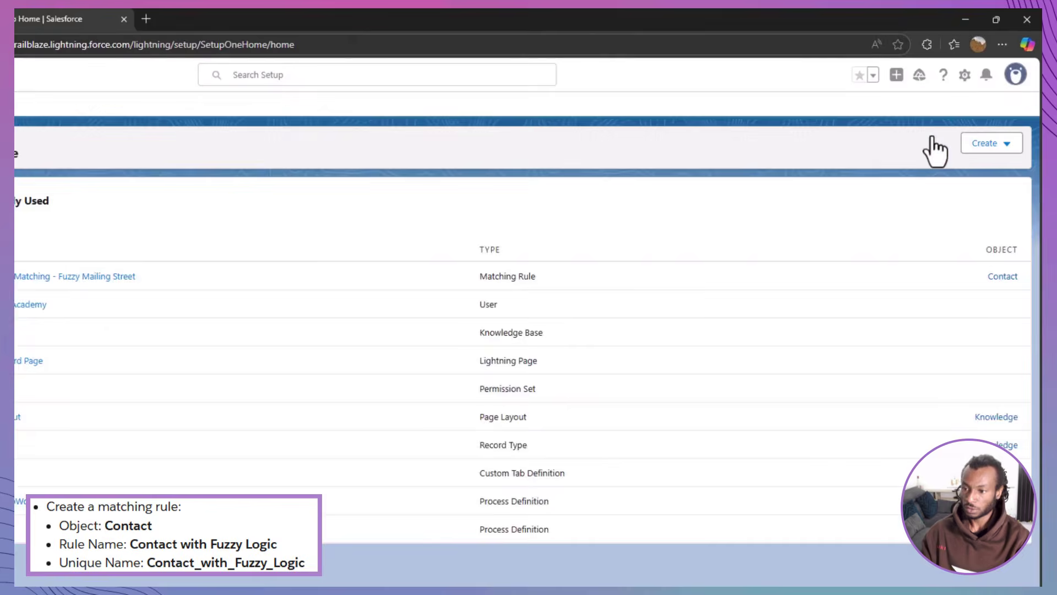
pyautogui.click(135, 142)
pyautogui.write('Matching')
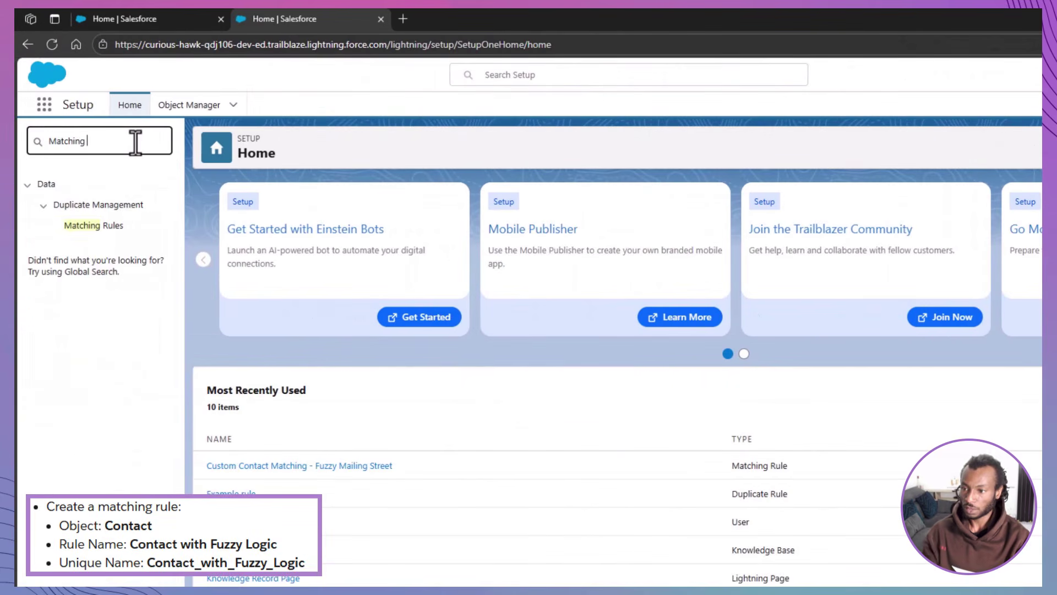
pyautogui.click(97, 226)
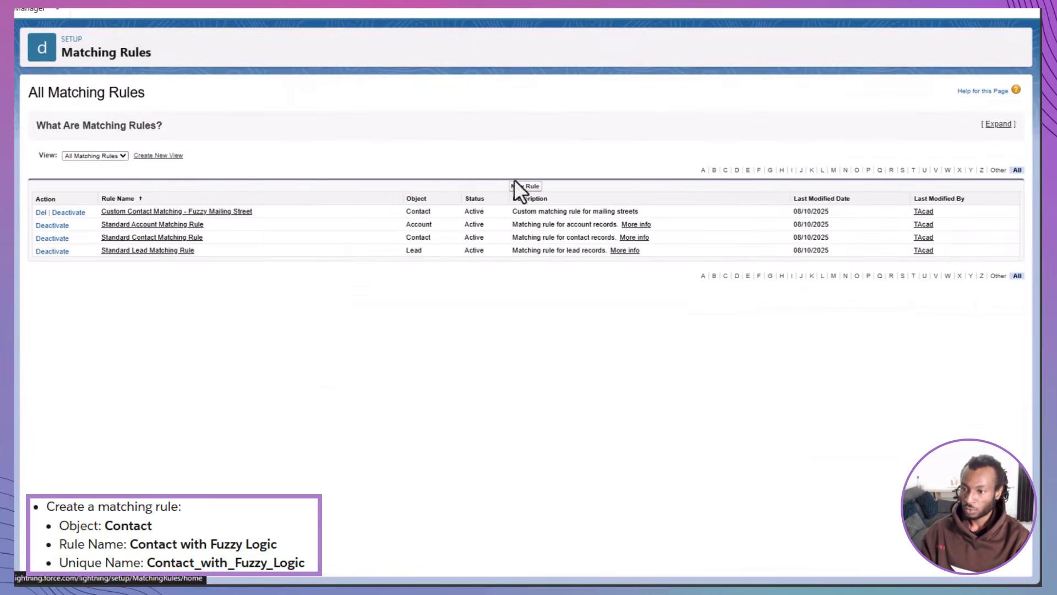
pyautogui.click(517, 186)
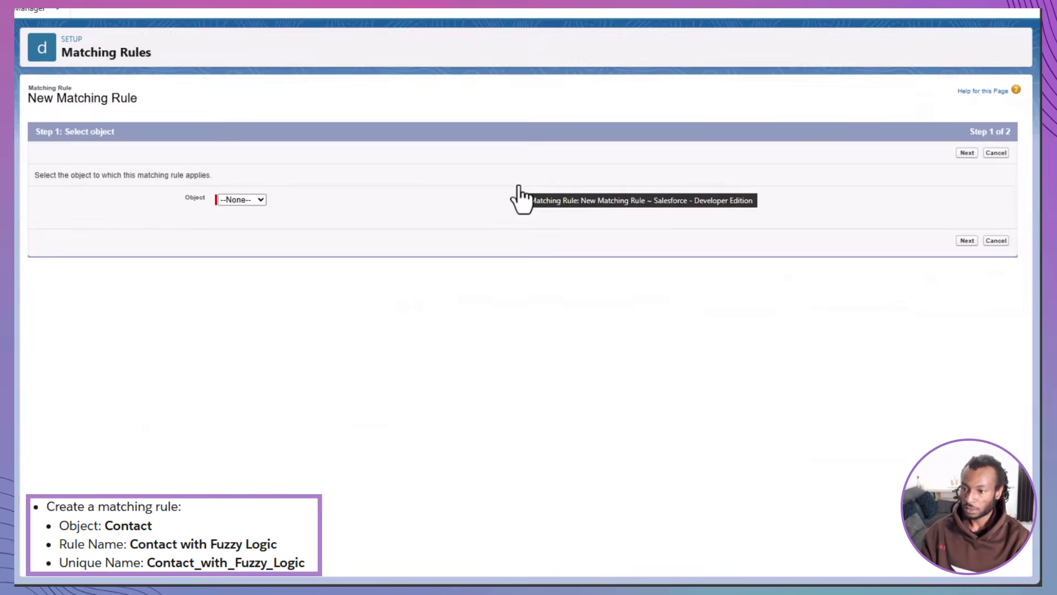
pyautogui.click(262, 198)
pyautogui.click(250, 245)
pyautogui.click(967, 240)
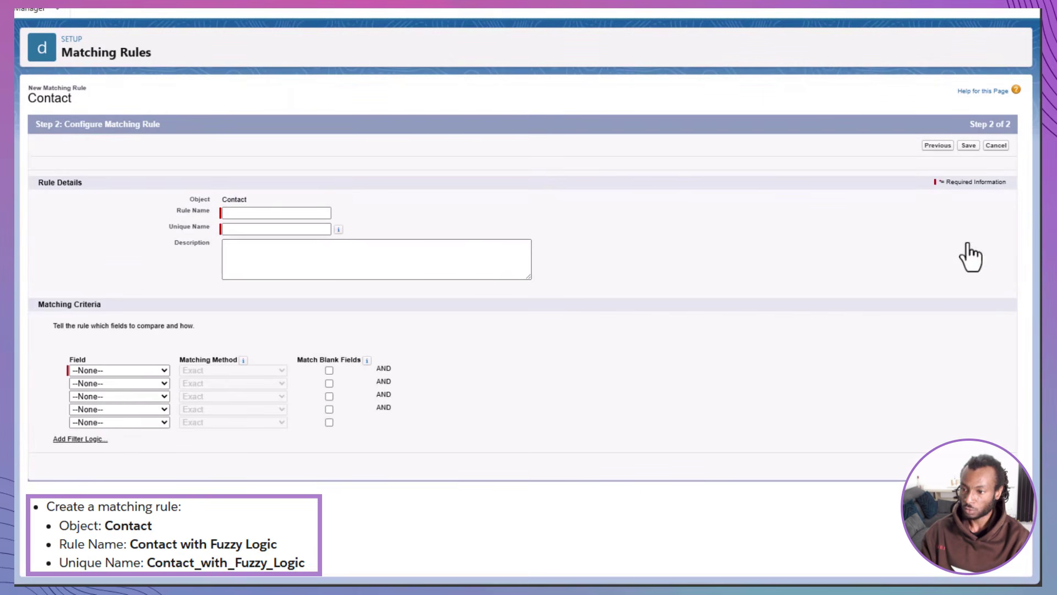
# Name the matching rule "Contact with Fuzzy logic" and let its unique name fill in as Contact_with_Fuzzy_logic
pyautogui.click(312, 212)
pyautogui.write('Con')
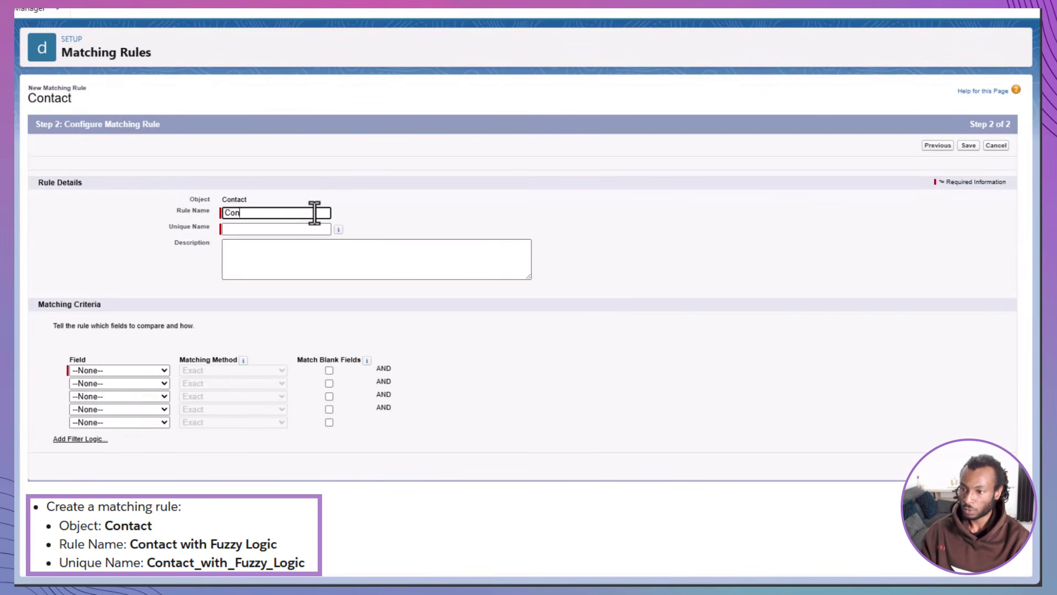
pyautogui.write('tact with Fuzzy logic')
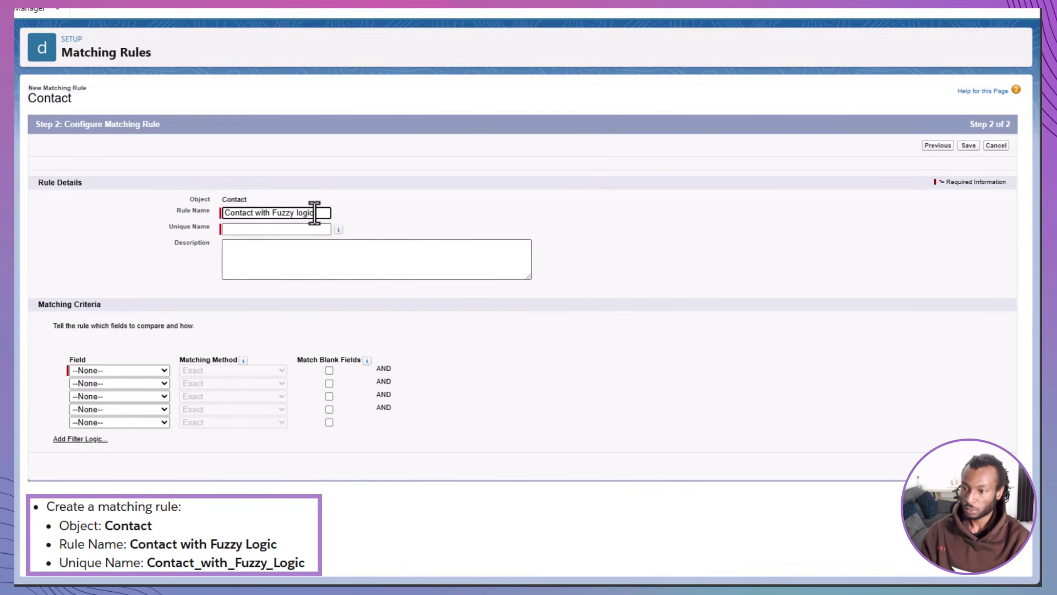
pyautogui.click(319, 229)
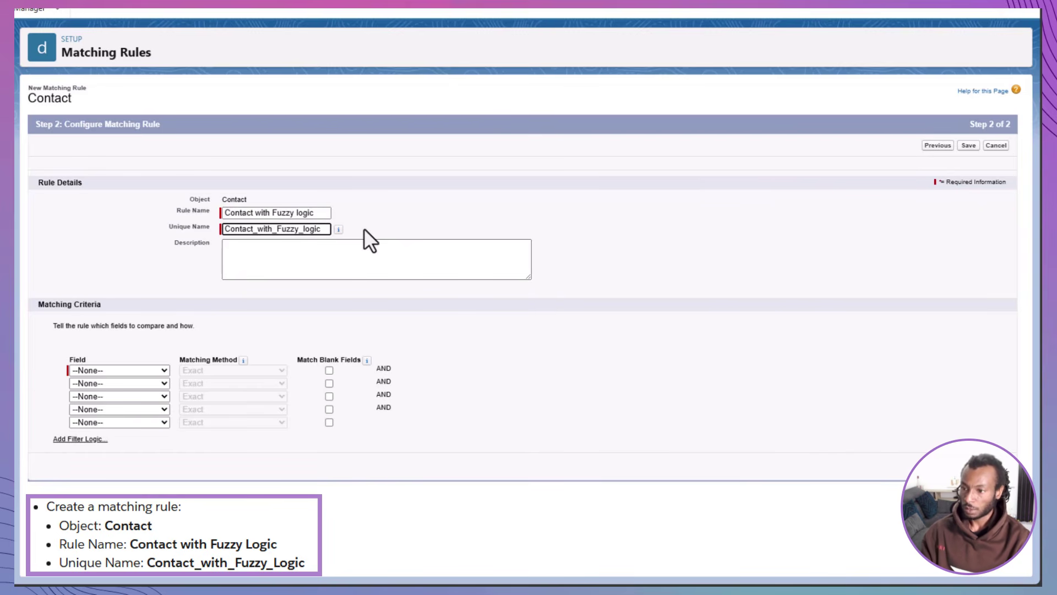
# Set the rule's matching criteria to Email with the Exact method and First Name with the Fuzzy: First Name method
pyautogui.click(161, 370)
pyautogui.click(144, 190)
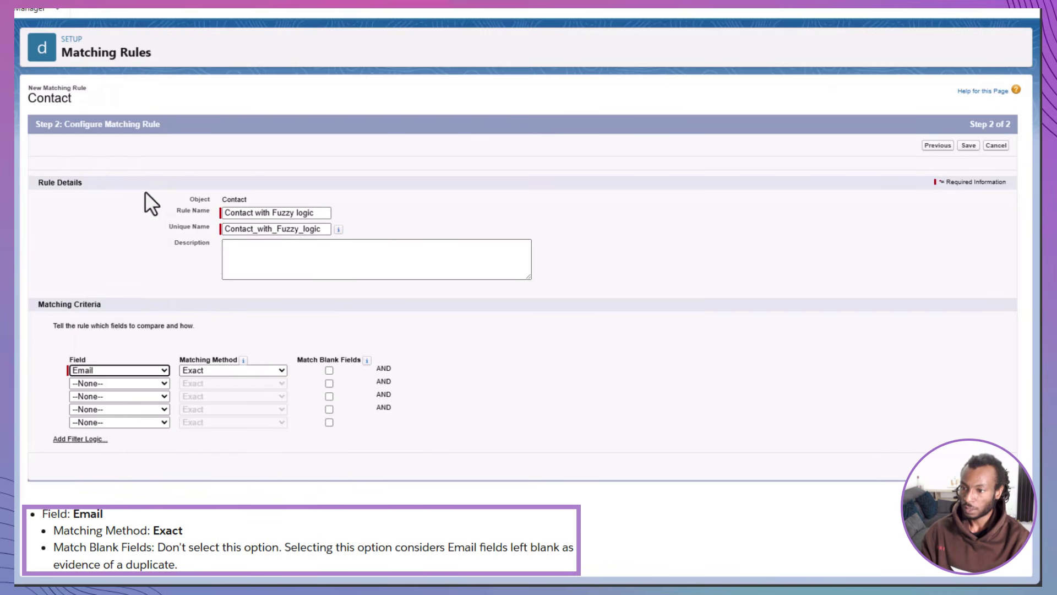
pyautogui.click(216, 369)
pyautogui.click(219, 385)
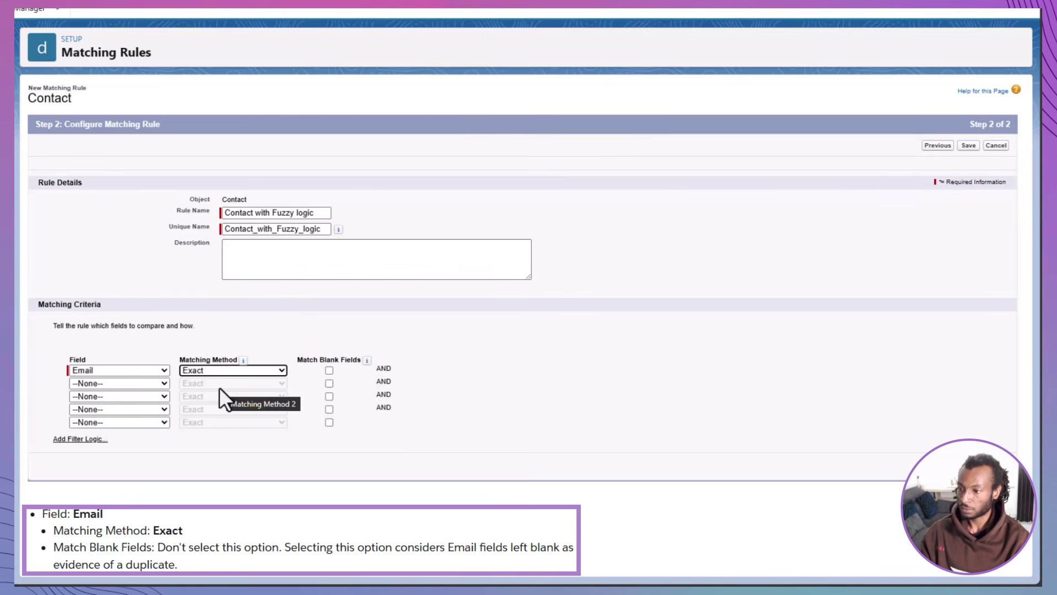
pyautogui.click(155, 385)
pyautogui.click(131, 248)
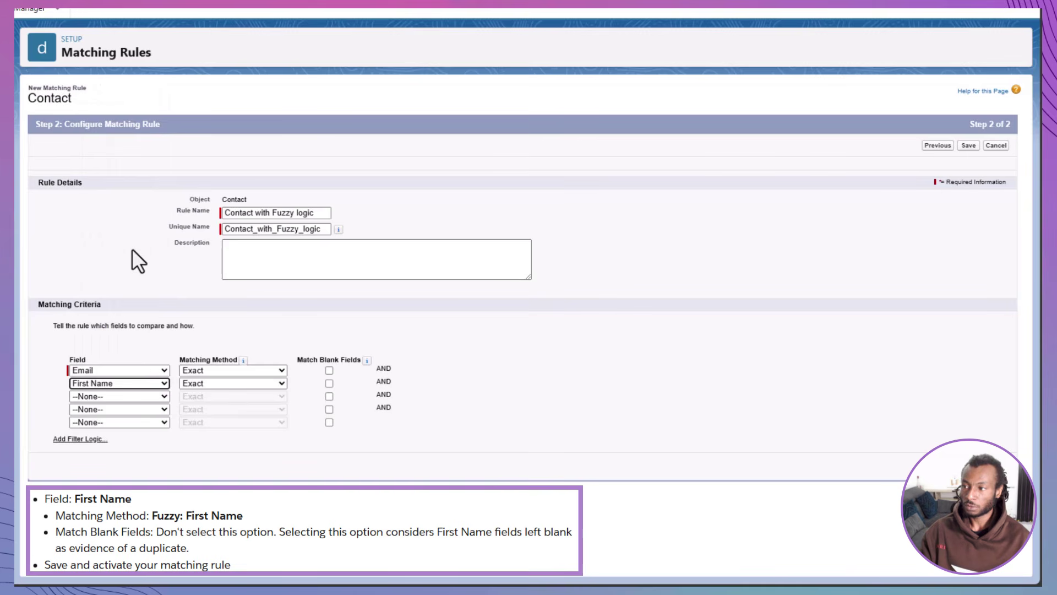
pyautogui.click(208, 382)
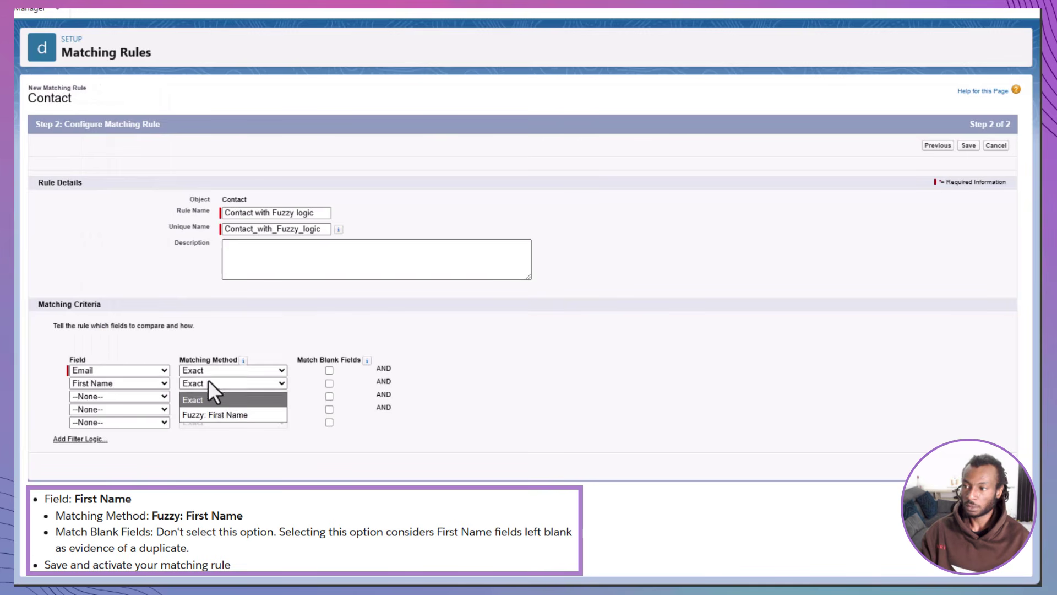
pyautogui.click(222, 413)
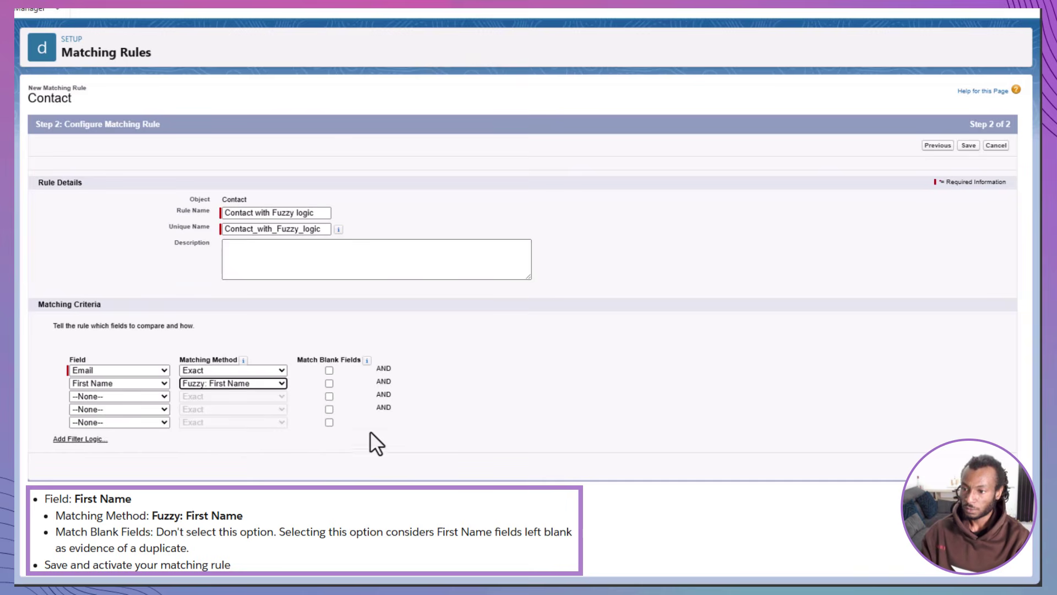
# Save and activate the matching rule, and run the 500-point challenge check in Trailhead
pyautogui.click(968, 145)
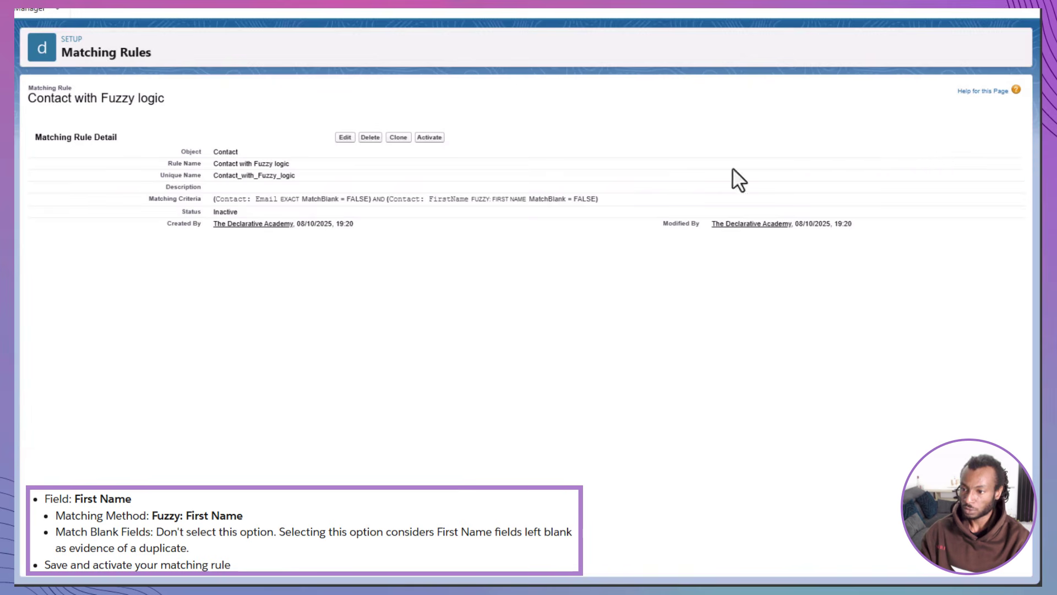
pyautogui.click(432, 134)
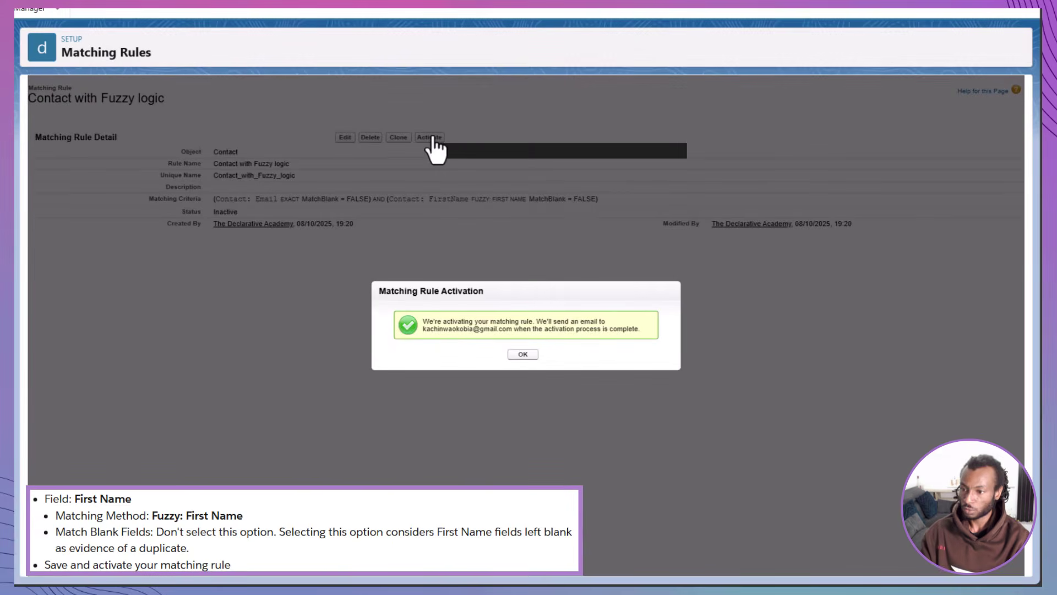
pyautogui.click(523, 353)
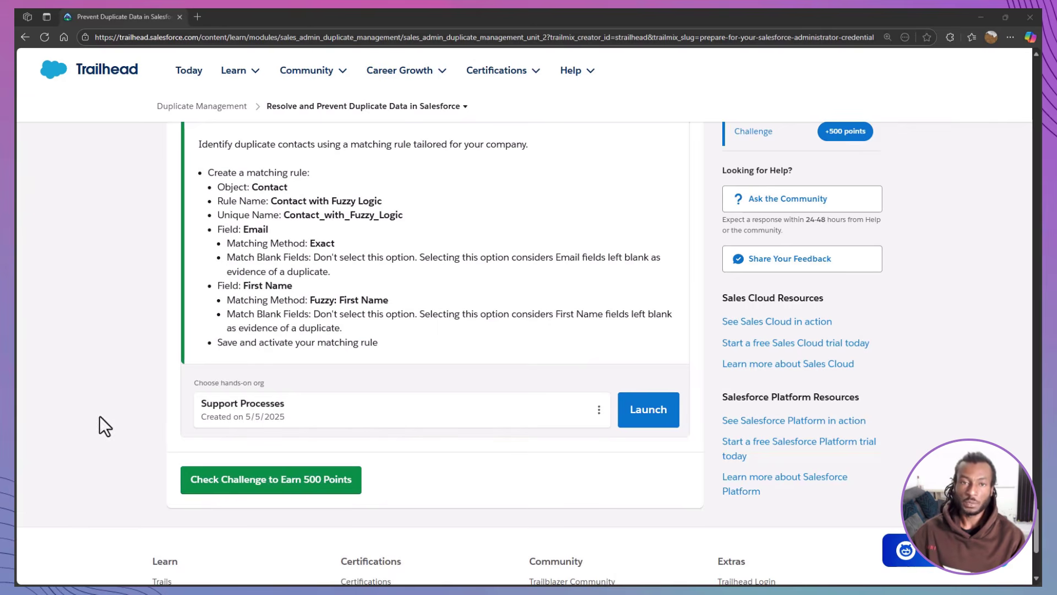
pyautogui.click(238, 481)
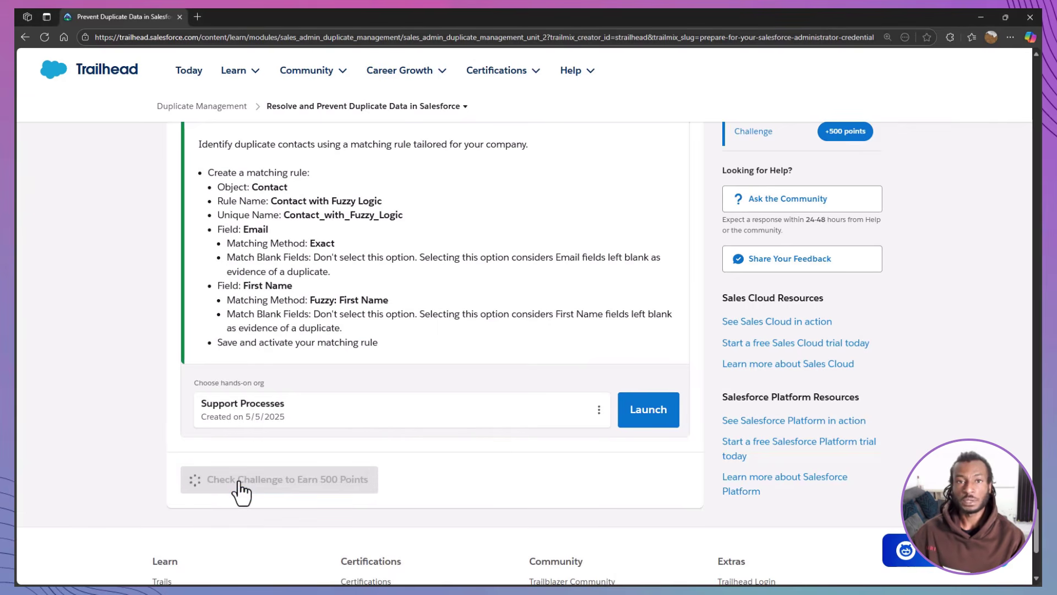